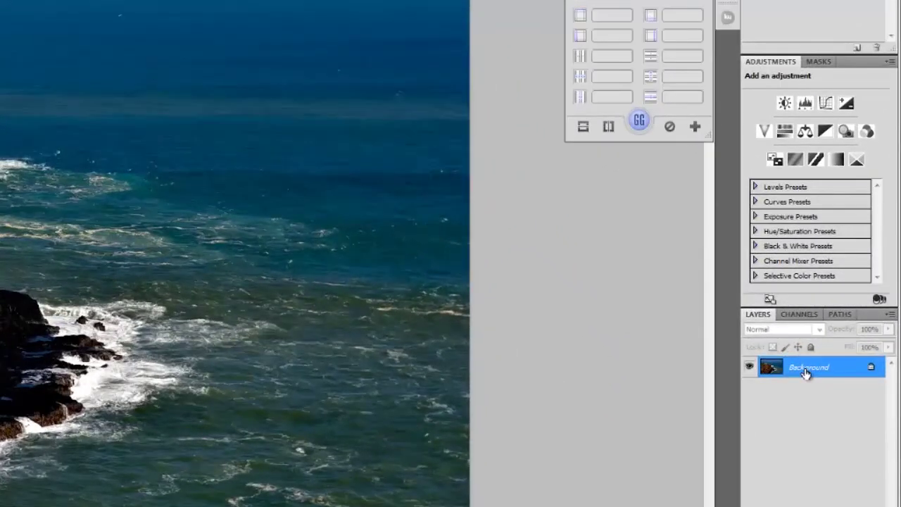
Convert the locked Background to an editable layer named Layer 0 and duplicate it twice
double_click(806, 369)
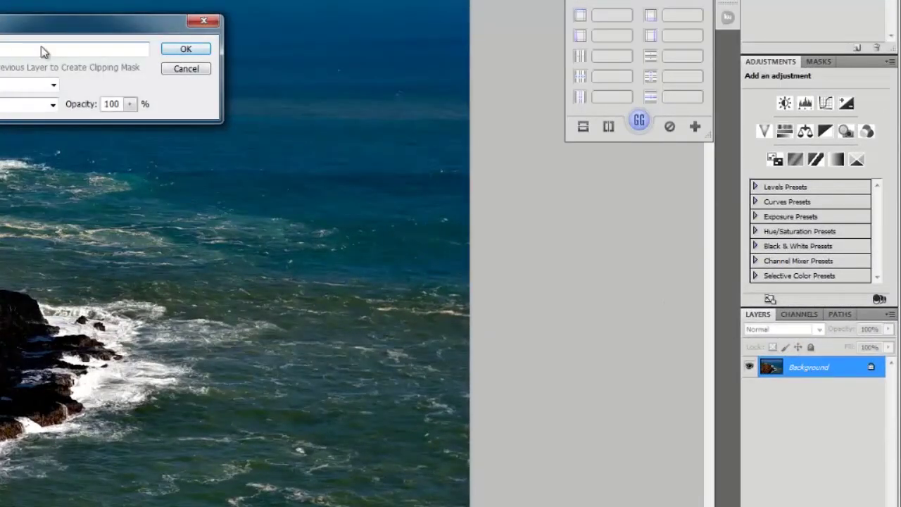
left_click(176, 49)
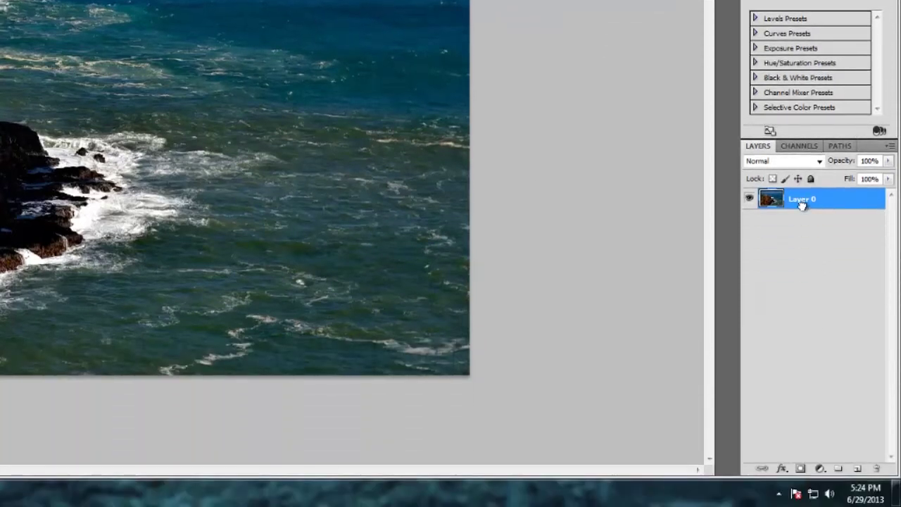
left_click_drag(802, 234, 875, 482)
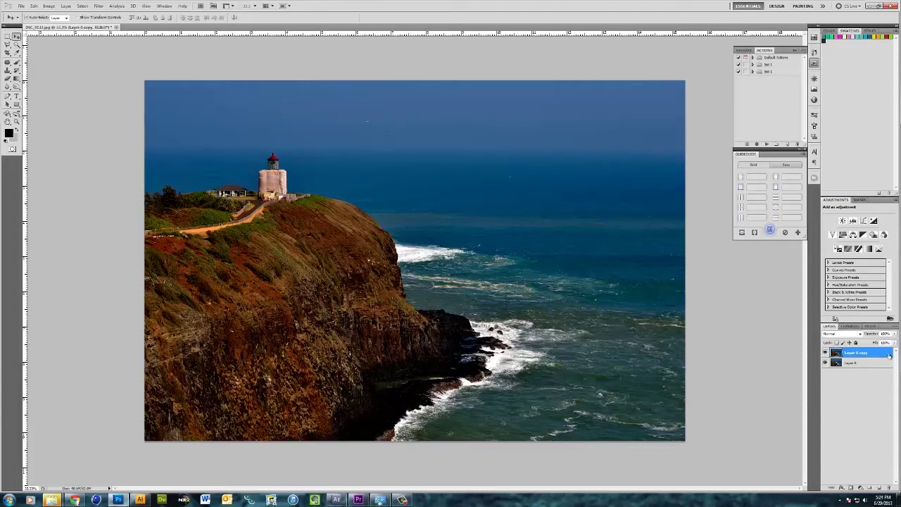
key("ctrl+j")
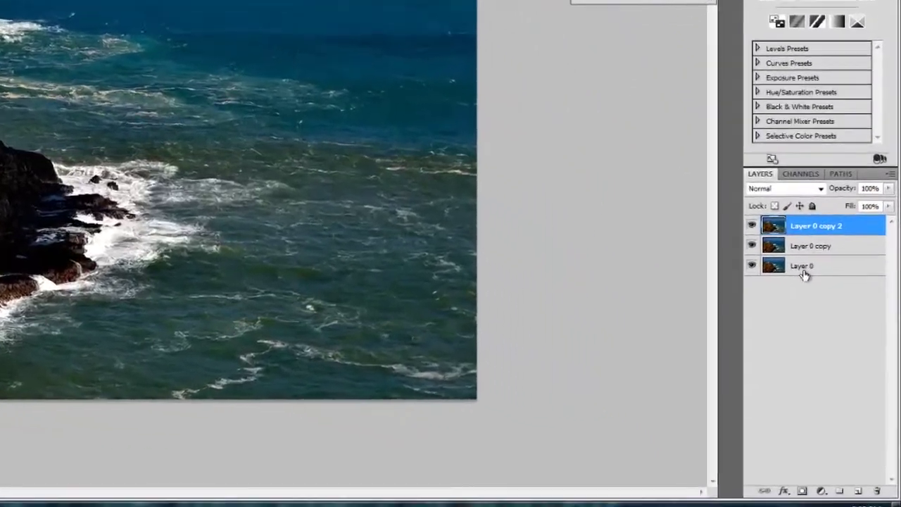
Apply the High Pass filter to the top duplicate, Layer 0 copy 2, and set its blend mode to Overlay
left_click(804, 273)
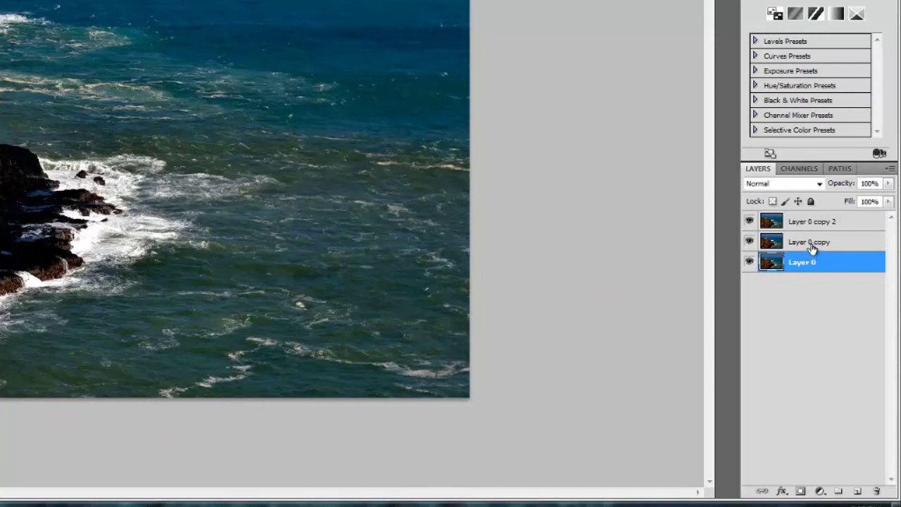
left_click(814, 225)
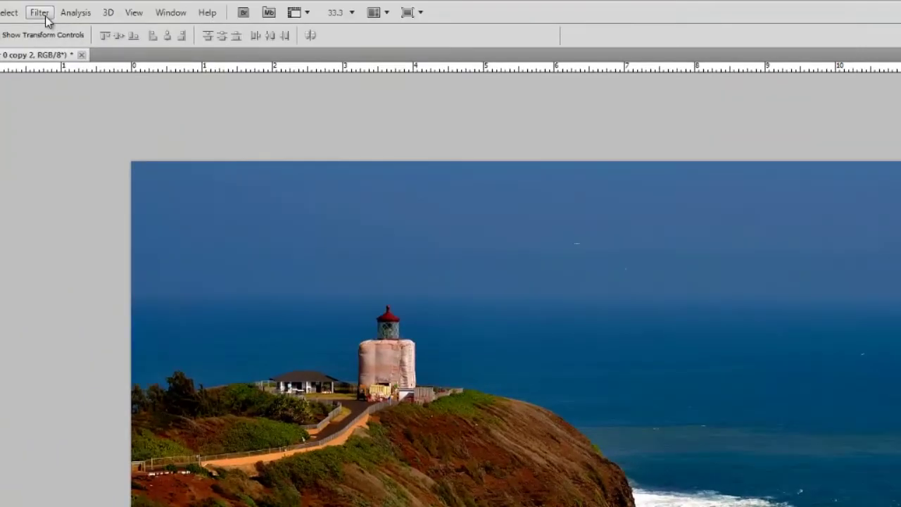
left_click(41, 12)
mouse_move(102, 290)
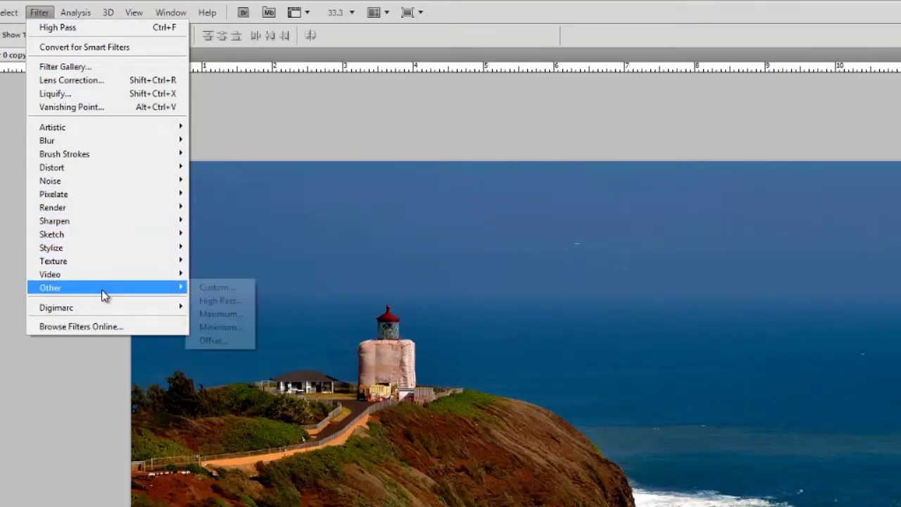
left_click(211, 304)
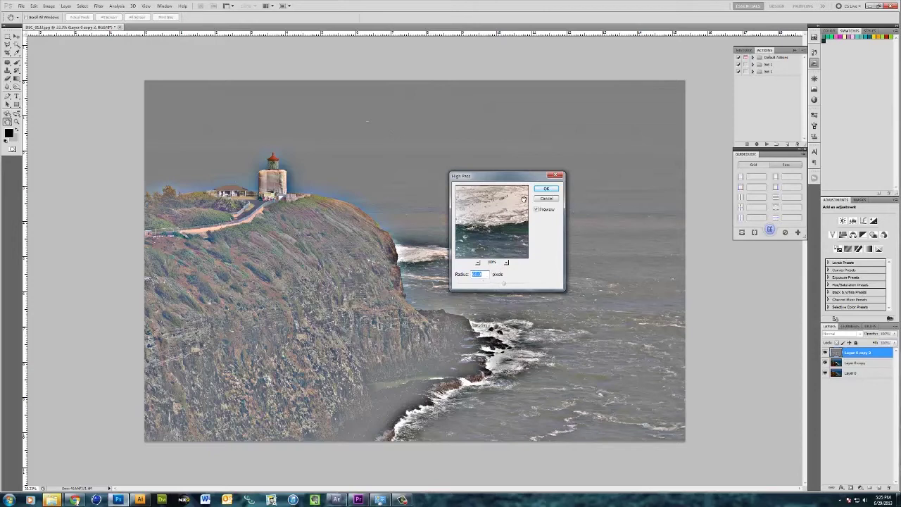
left_click(544, 188)
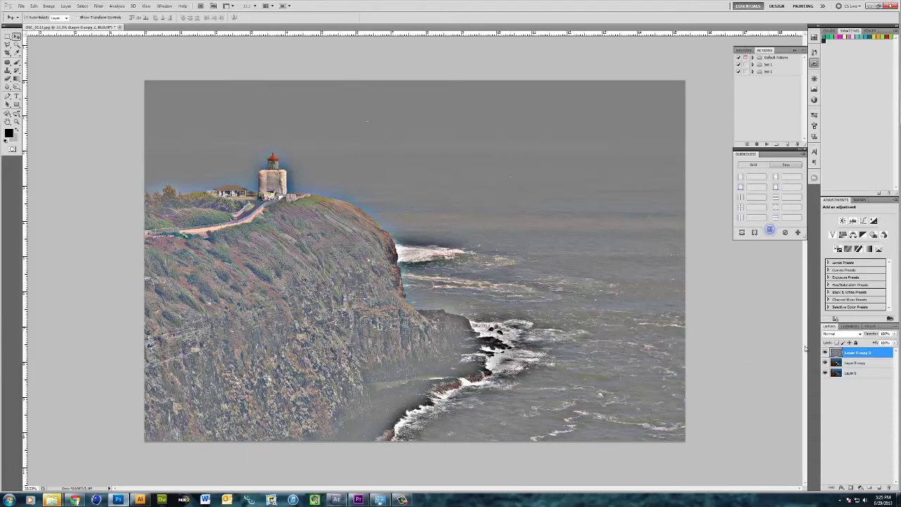
left_click(859, 334)
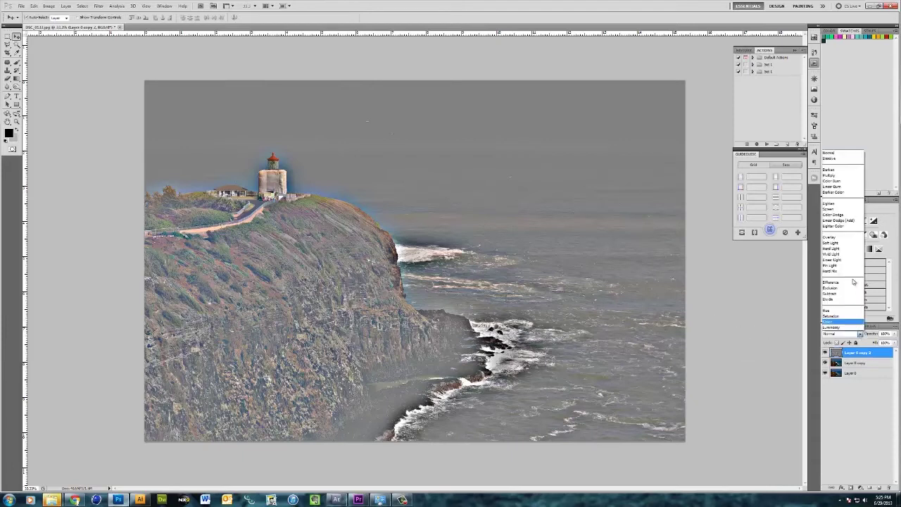
left_click(845, 238)
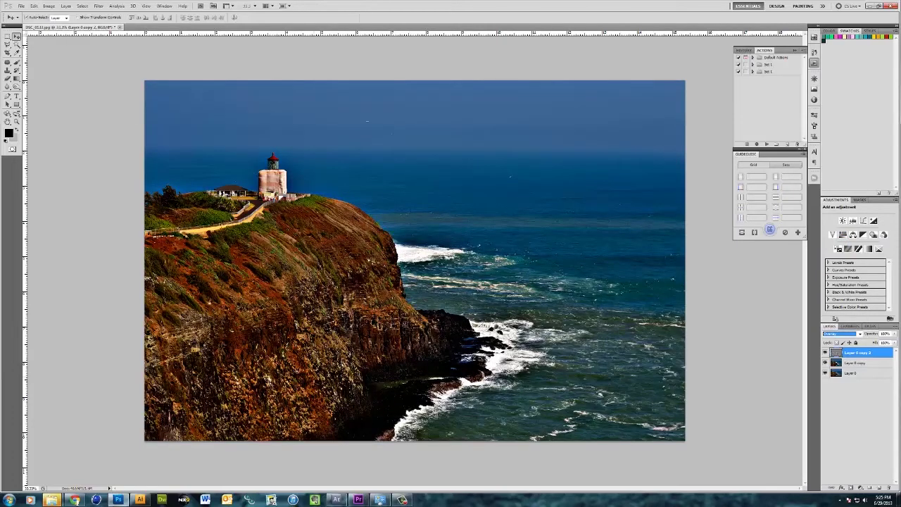
Desaturate the middle layer, Layer 0 copy
left_click(860, 363)
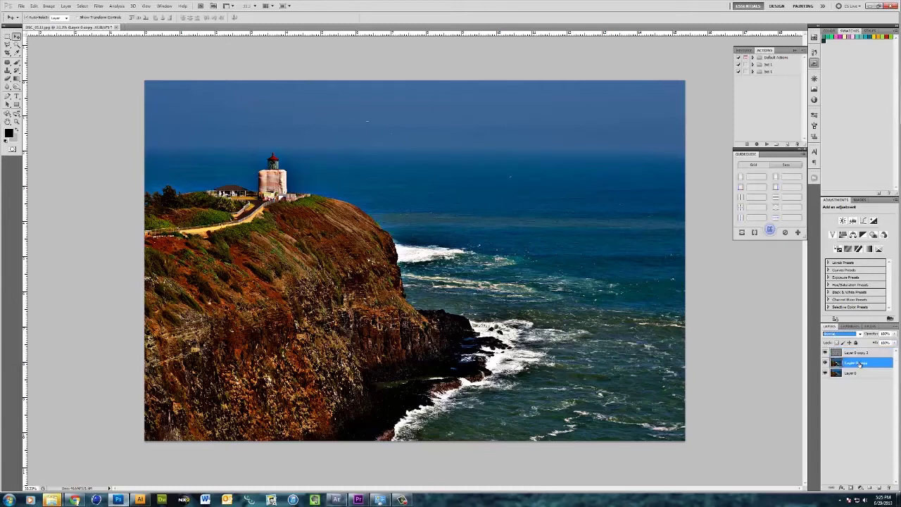
left_click(49, 7)
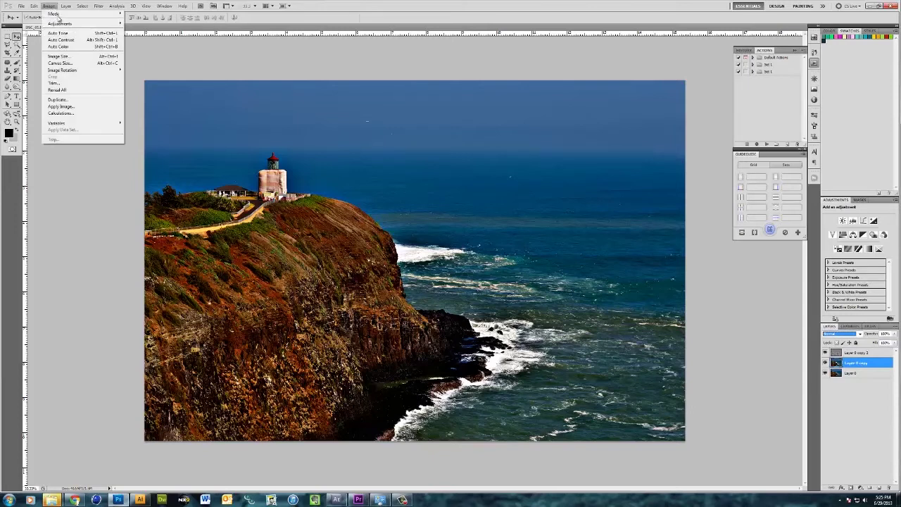
mouse_move(71, 23)
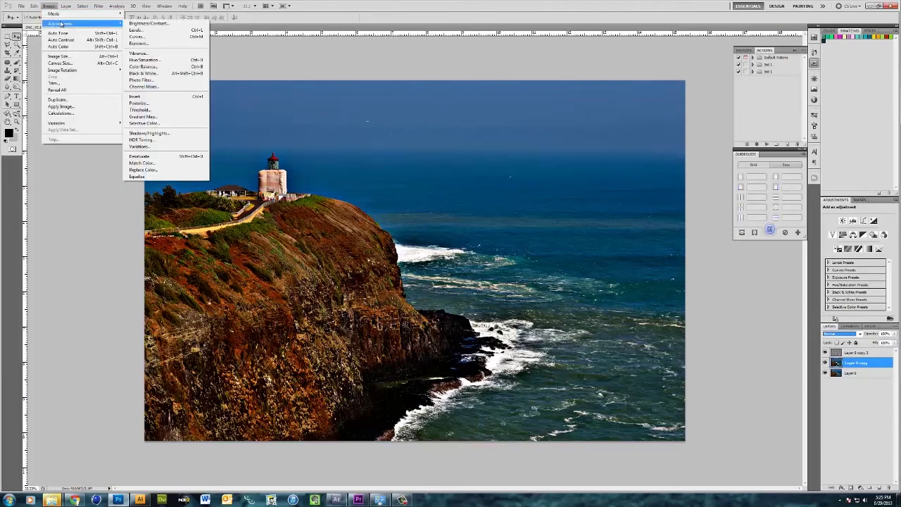
left_click(181, 159)
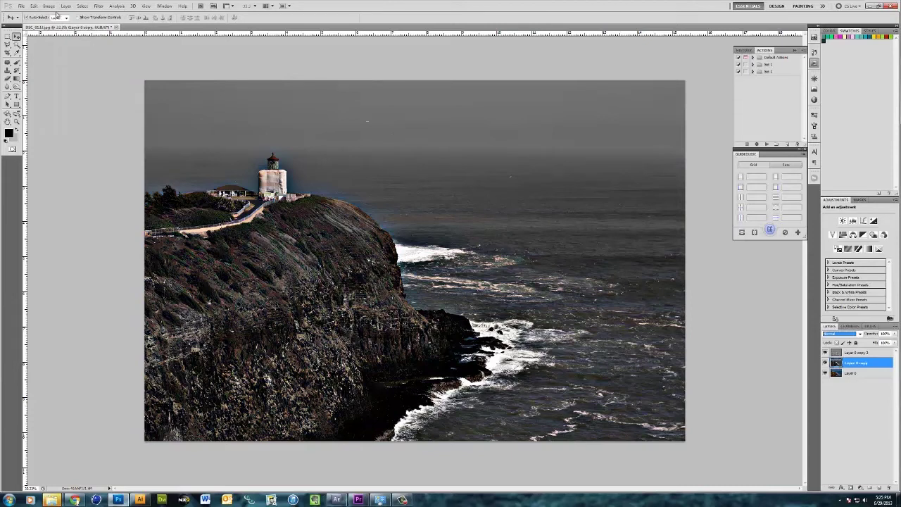
Invert the desaturated Layer 0 copy and set its blend mode to Overlay
left_click(50, 7)
mouse_move(65, 25)
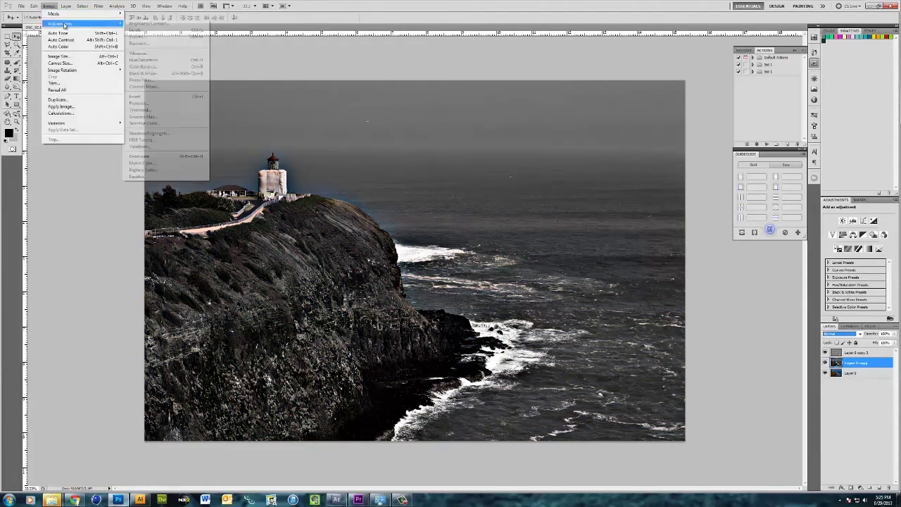
left_click(161, 98)
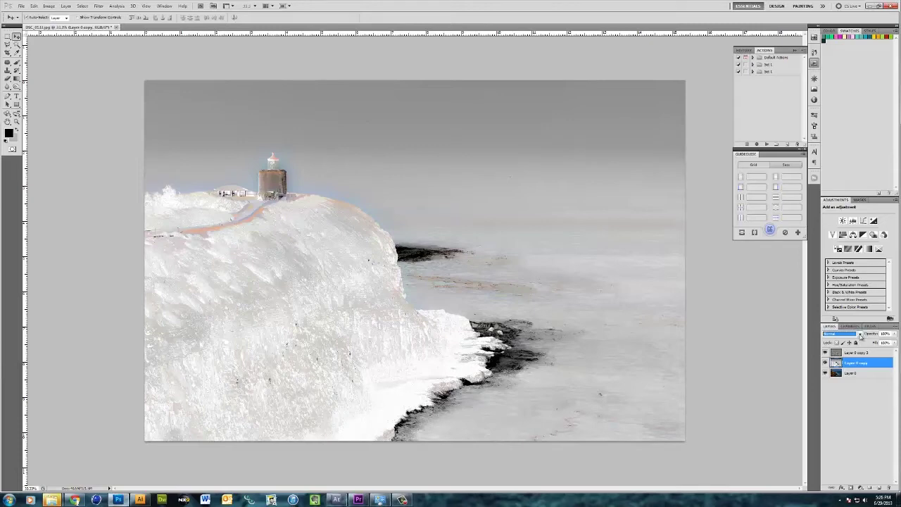
left_click(860, 334)
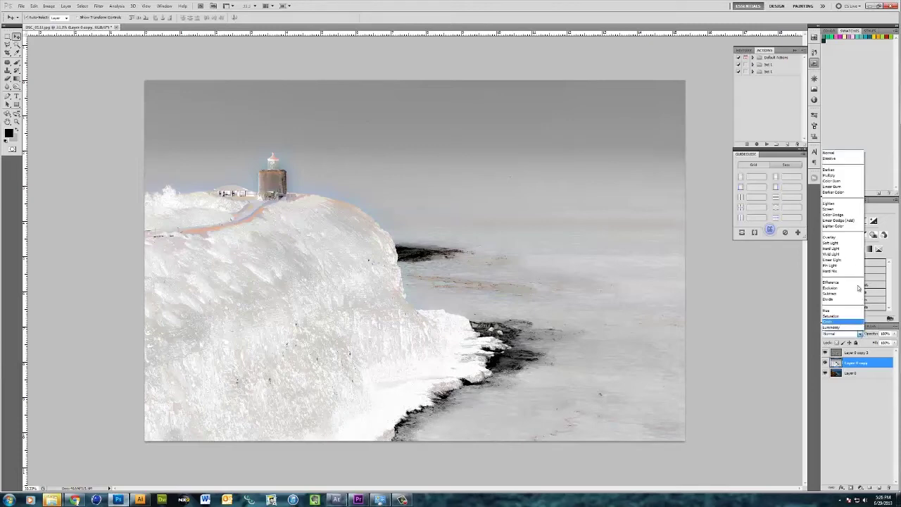
left_click(852, 240)
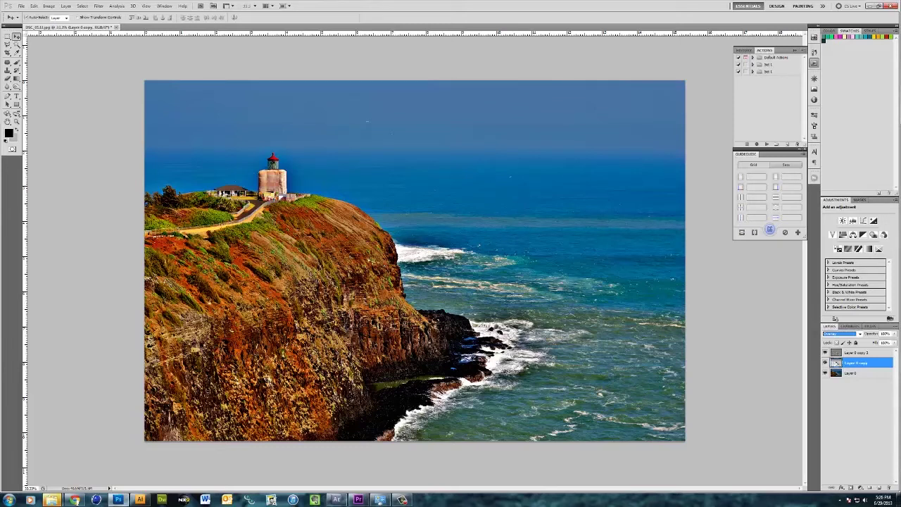
Open the rooster photo DSC_0174.jpg
key("Return")
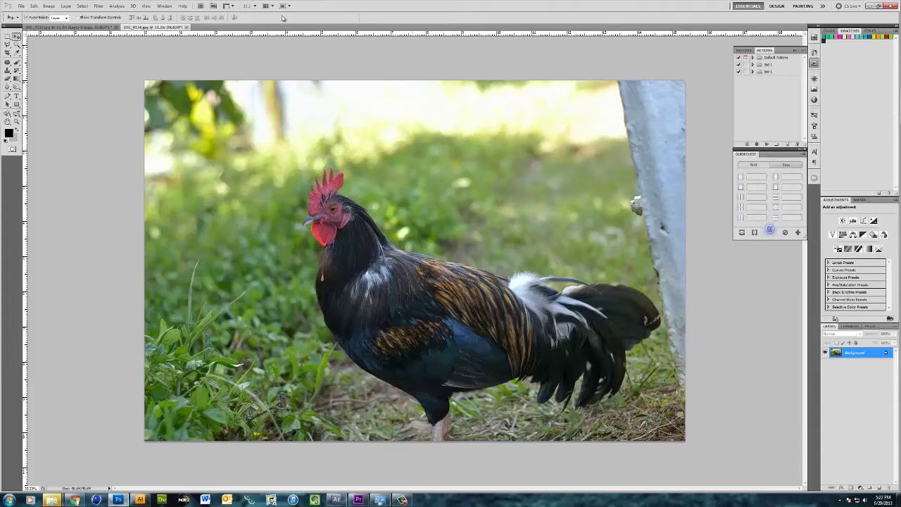
left_click(164, 6)
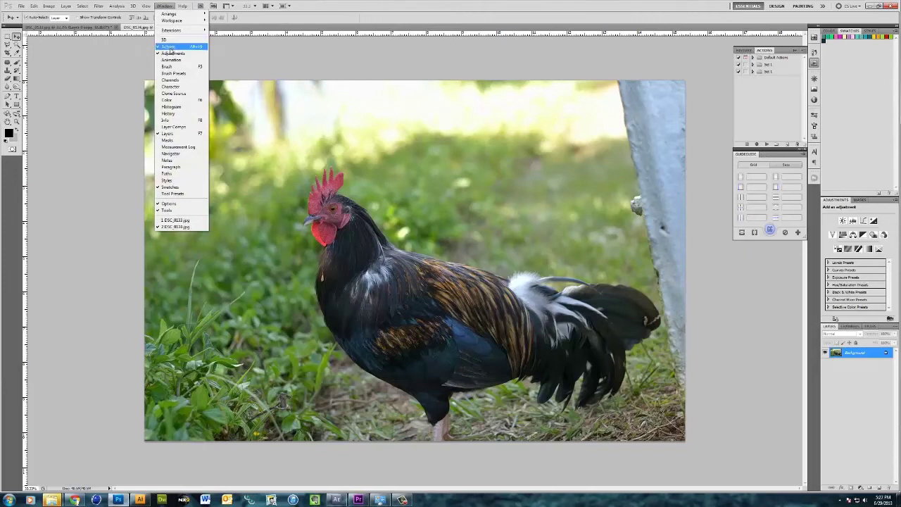
left_click(754, 94)
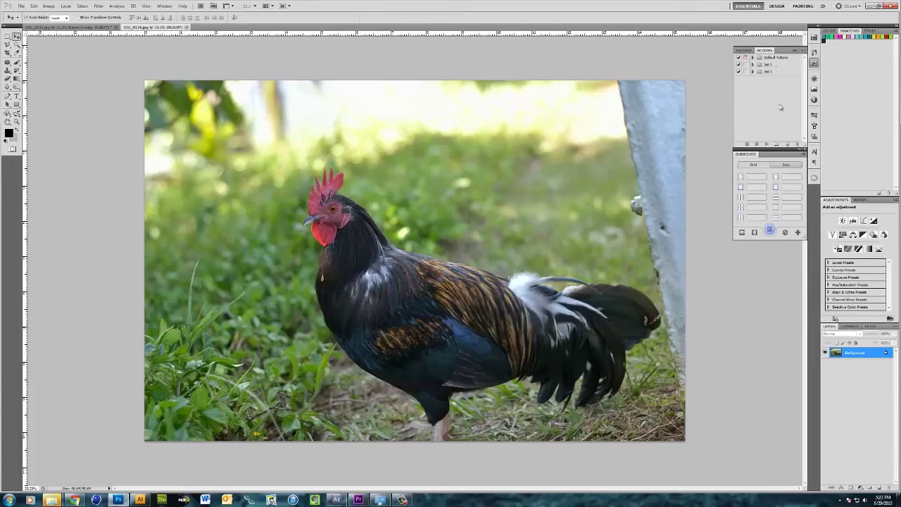
left_click(804, 53)
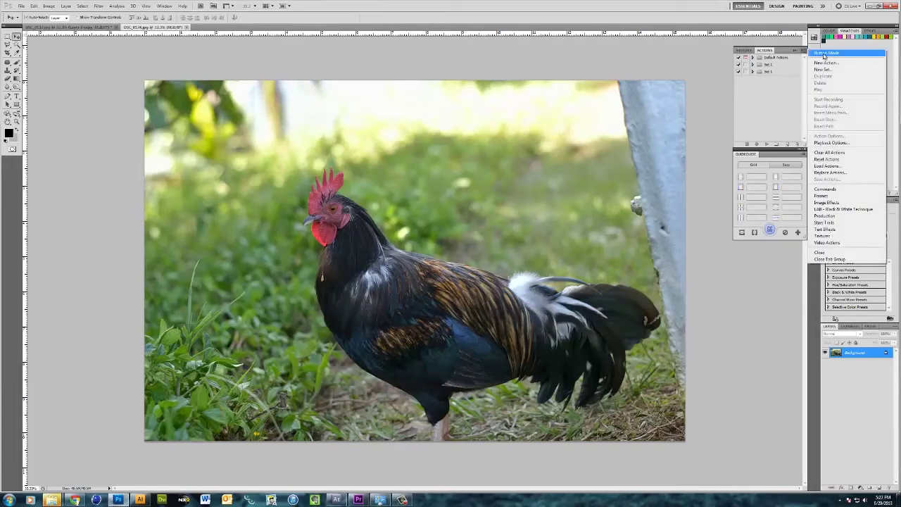
left_click(756, 110)
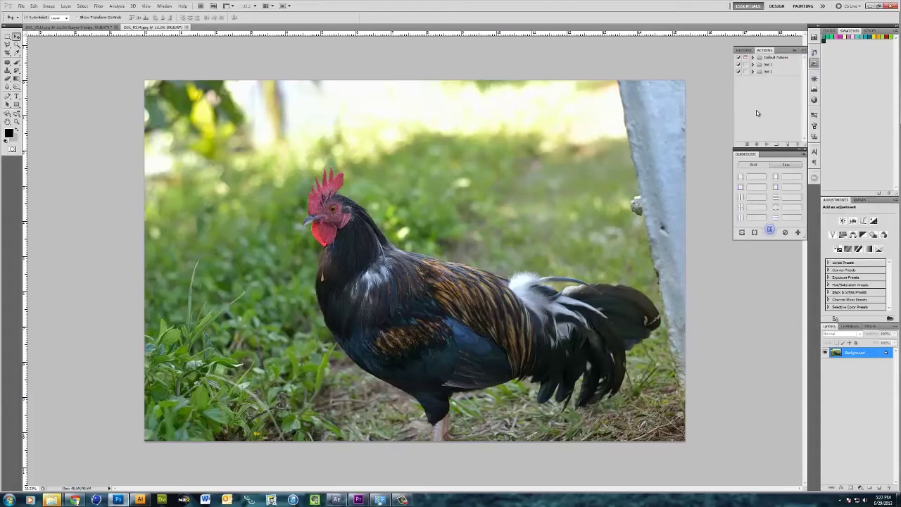
Create a new action named HDR Effect in the Default Actions set and start recording it
left_click(788, 144)
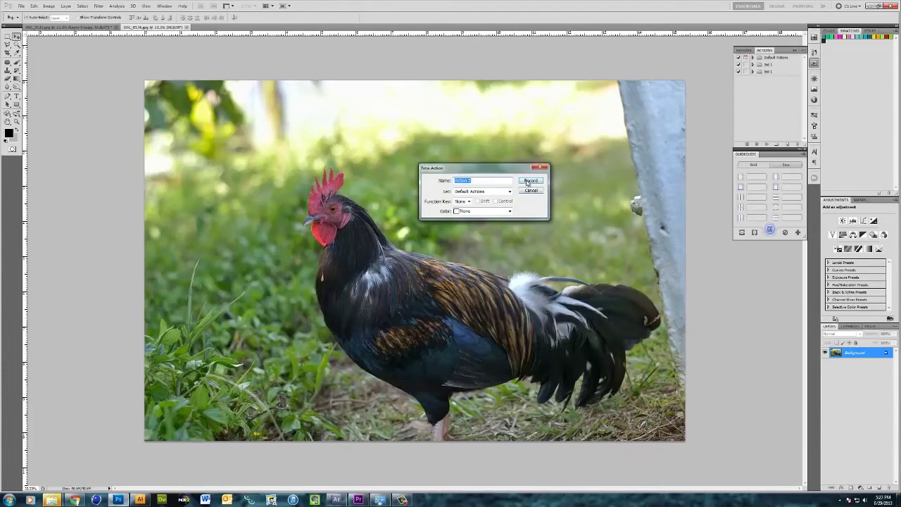
left_click(528, 183)
key("ctrl+a")
type("HDR Effect")
left_click(534, 182)
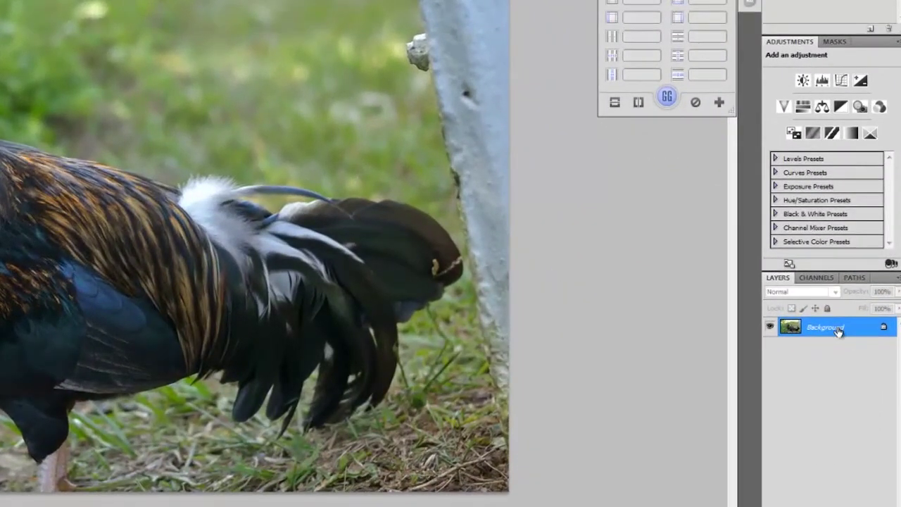
Convert the rooster photo's locked Background to Layer 0 and make two copies of it
double_click(831, 328)
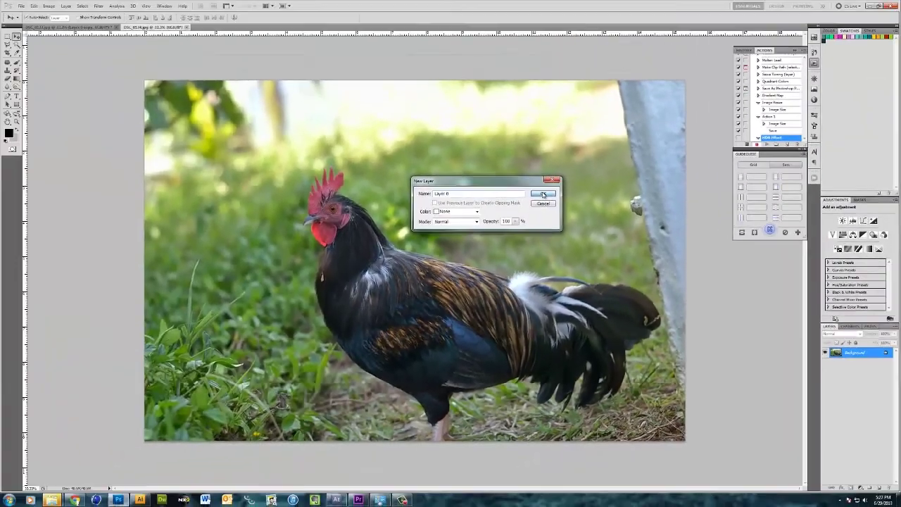
left_click(244, 30)
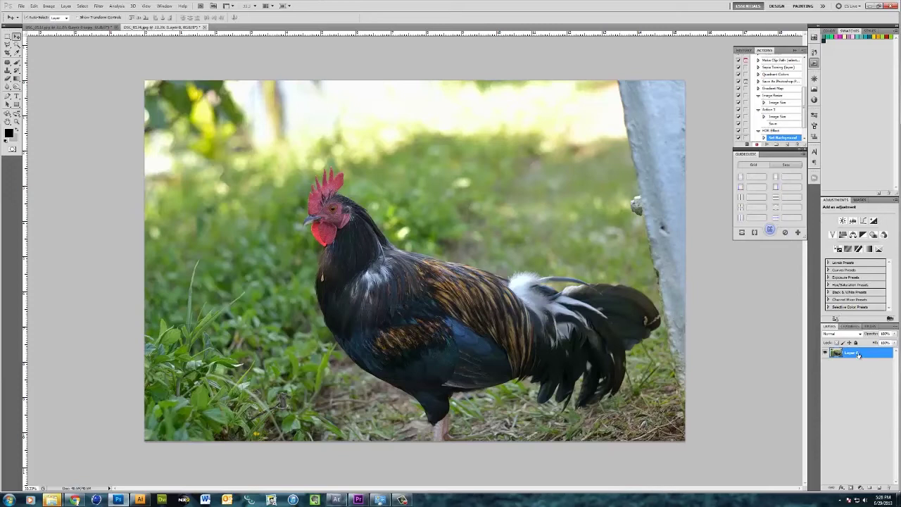
key("ctrl+j")
key("ctrl+j")
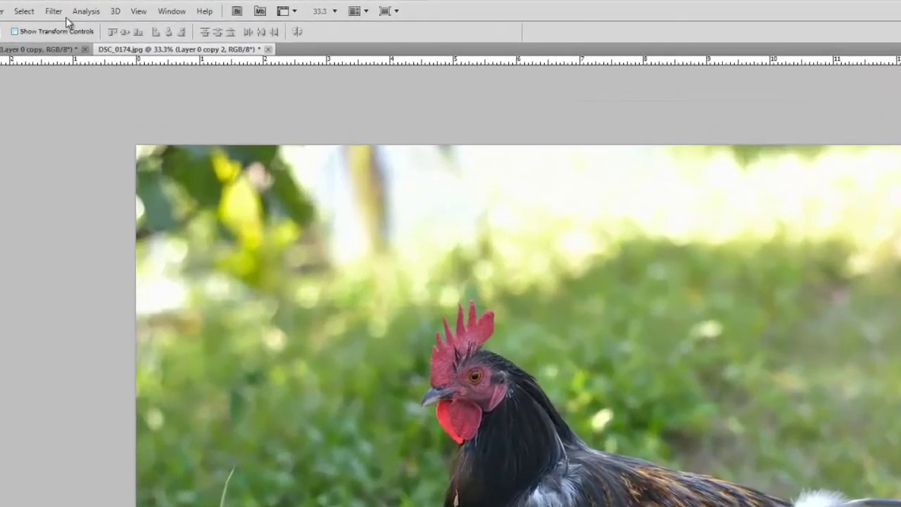
Reapply the last High Pass filter to the rooster photo's Layer 0 copy 2 and set its blend mode to Overlay
left_click(54, 10)
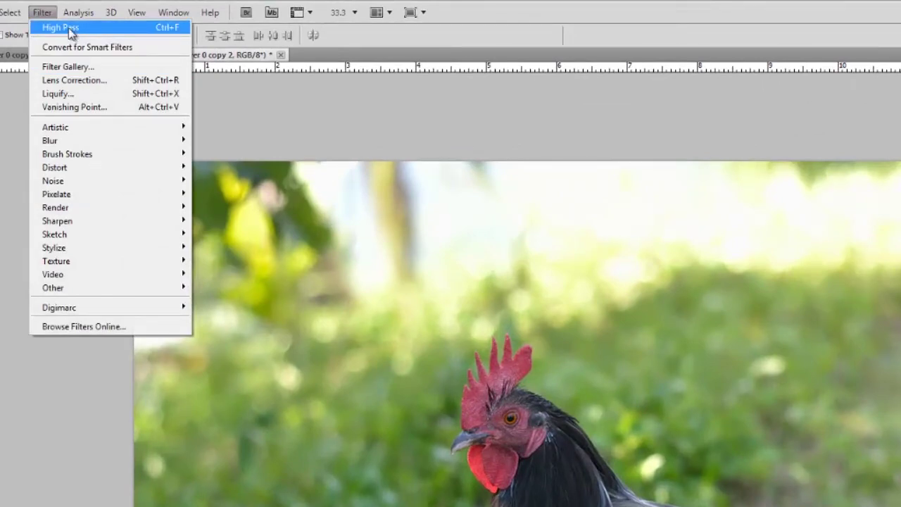
left_click(69, 29)
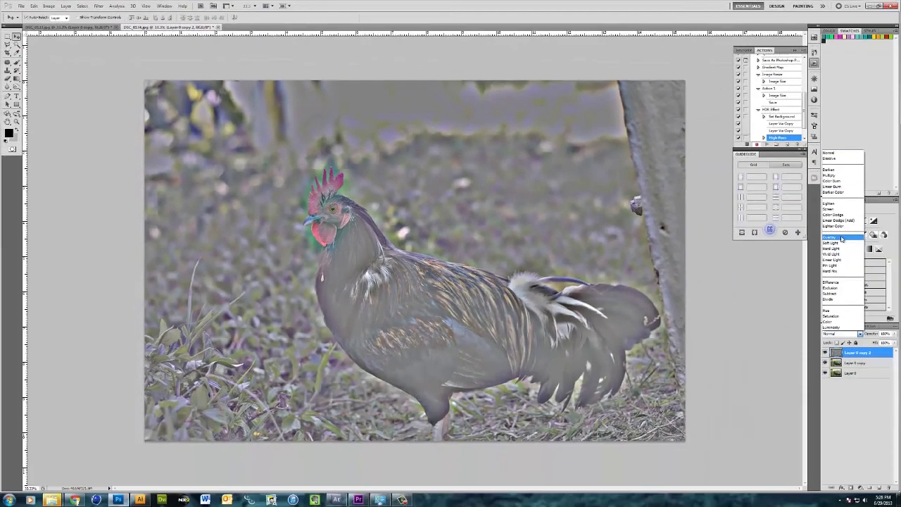
left_click(842, 238)
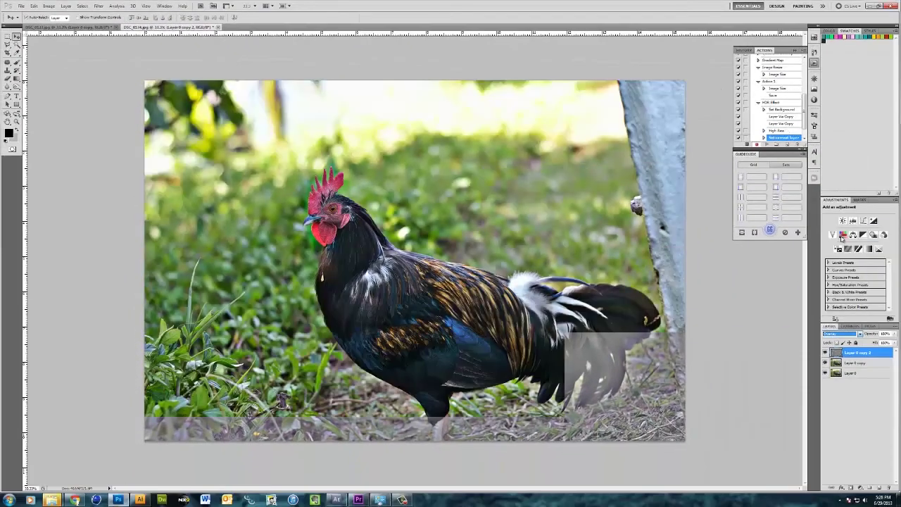
Select the rooster photo's Layer 0 copy and desaturate it with the Desaturate adjustment
left_click(854, 364)
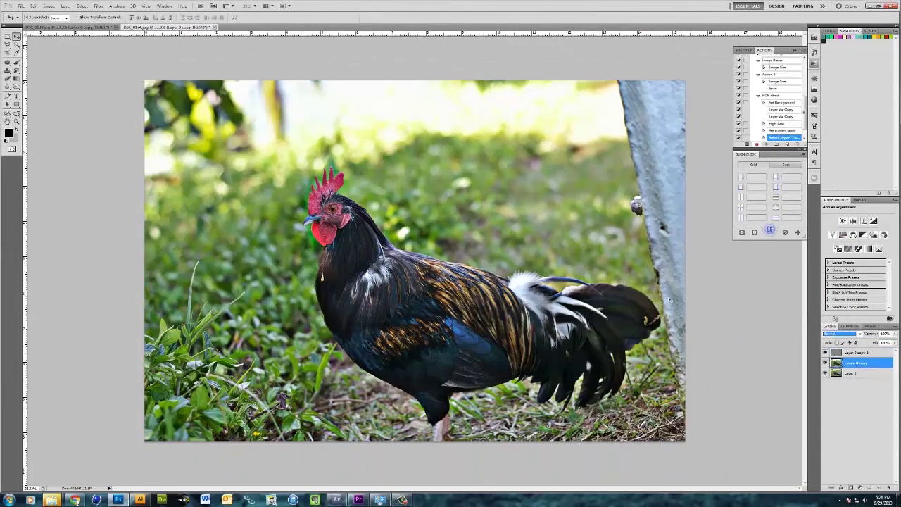
left_click(48, 6)
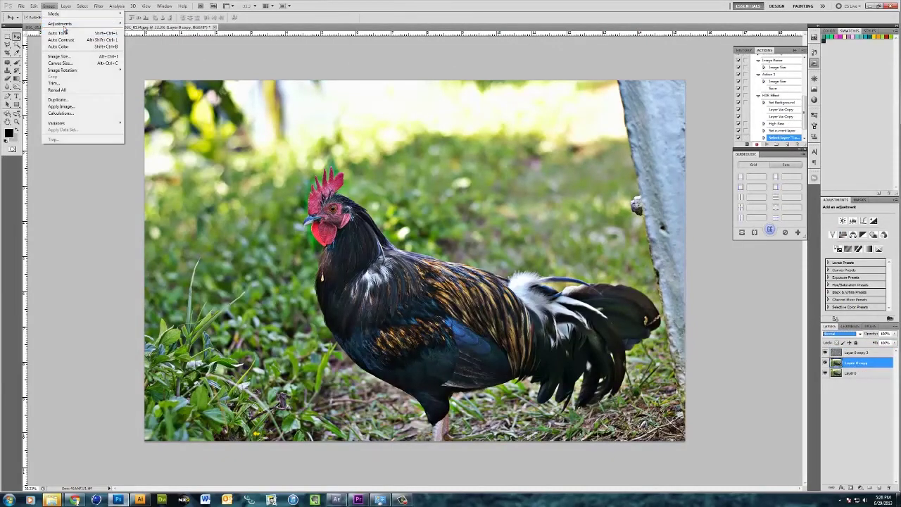
mouse_move(66, 24)
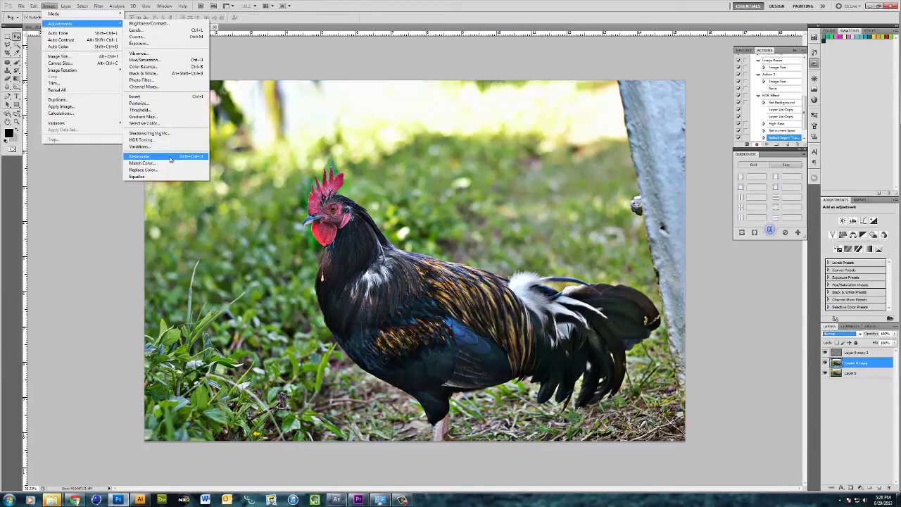
left_click(170, 156)
Invert the colors of the rooster photo's Layer 0 copy and set its blend mode to Overlay
left_click(48, 6)
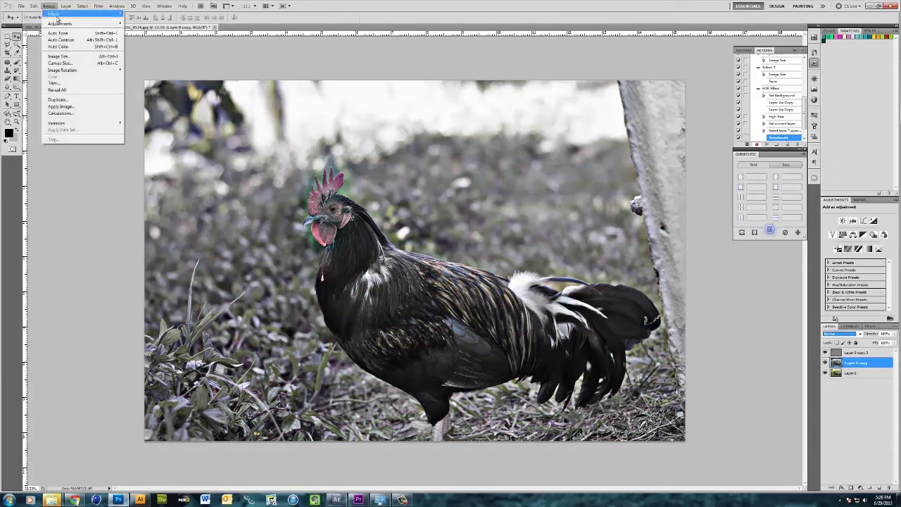
mouse_move(62, 24)
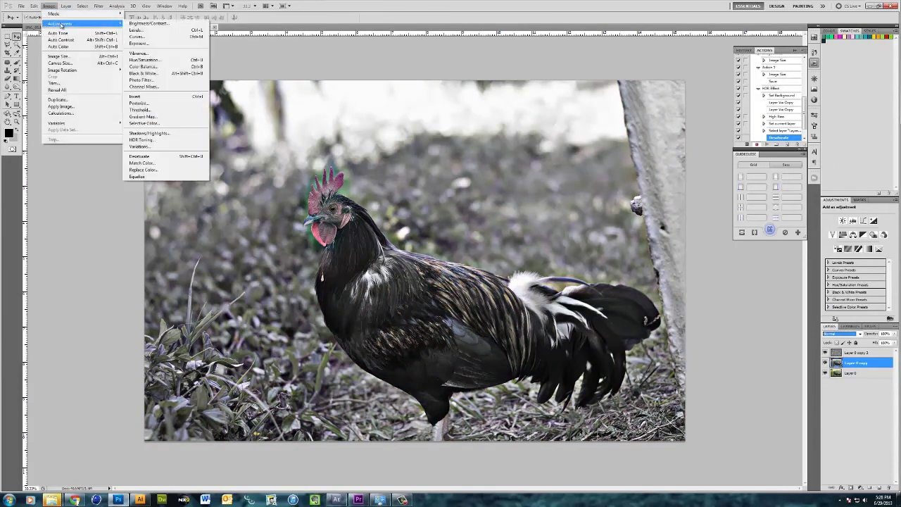
left_click(158, 98)
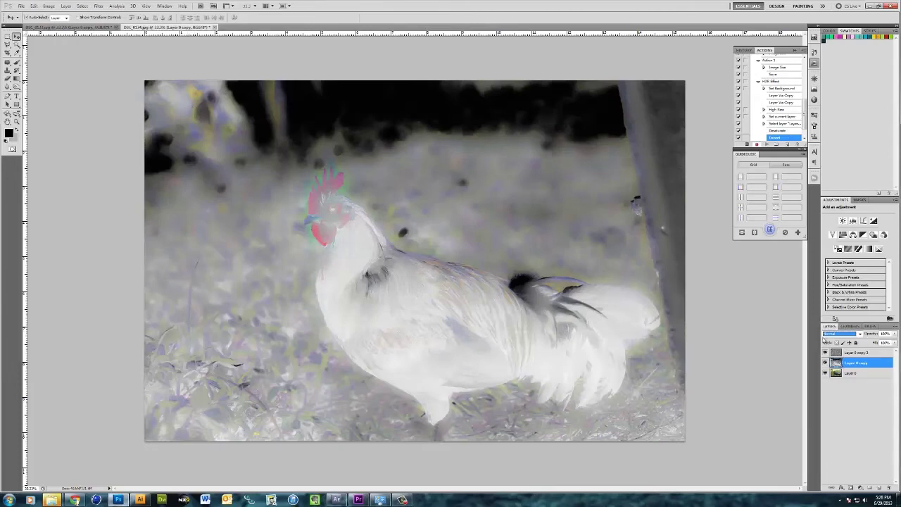
left_click(844, 334)
left_click(840, 240)
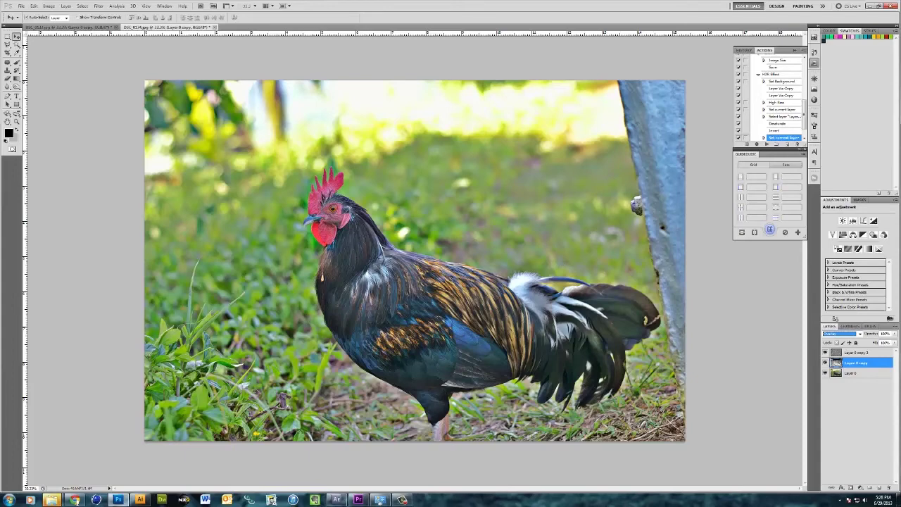
Open the photo of the tree with exposed roots
key("Return")
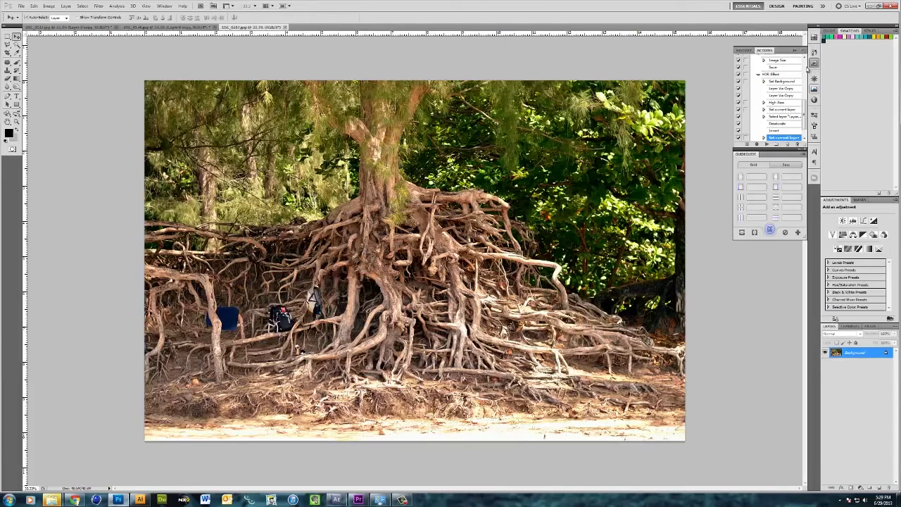
Switch the actions list to Button Mode and play the HDR Effect action on the tree roots photo
left_click(804, 51)
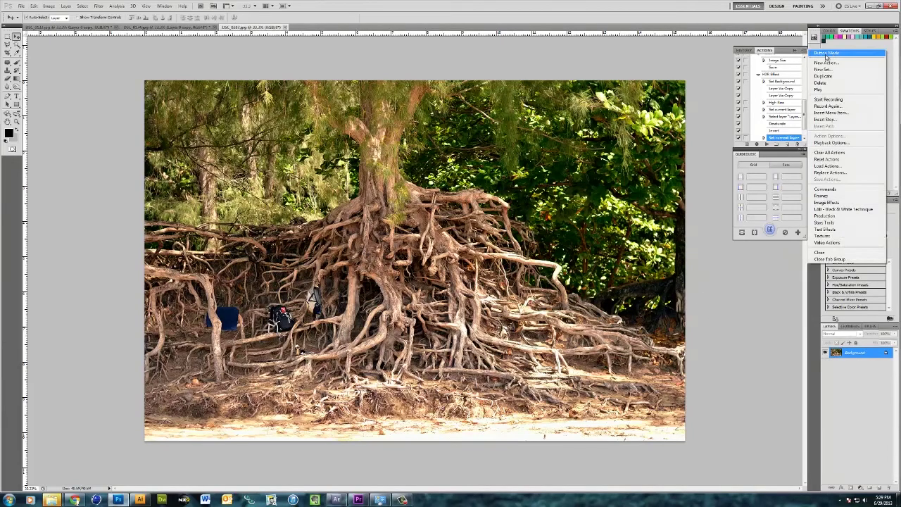
left_click(827, 54)
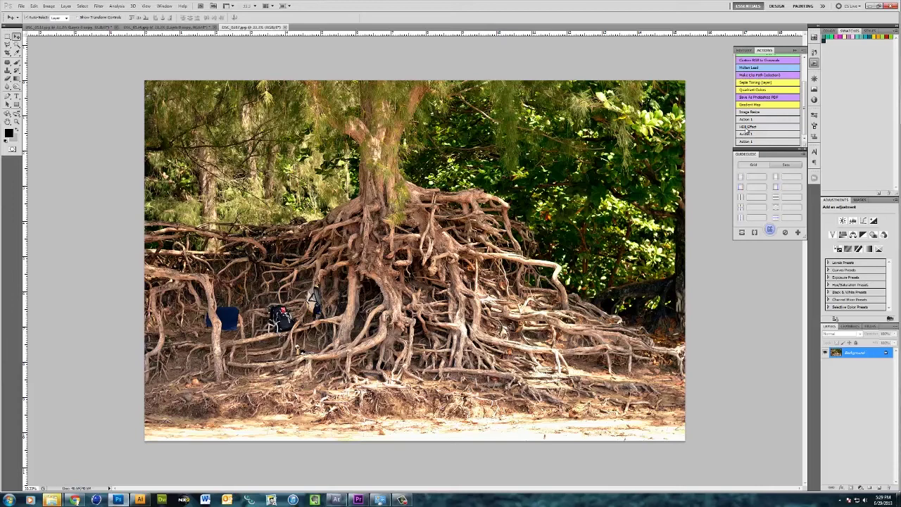
left_click(748, 127)
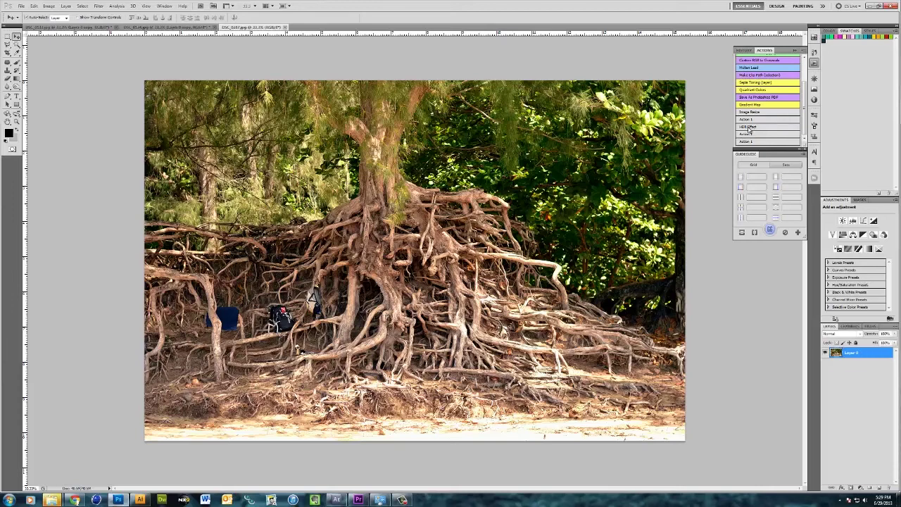